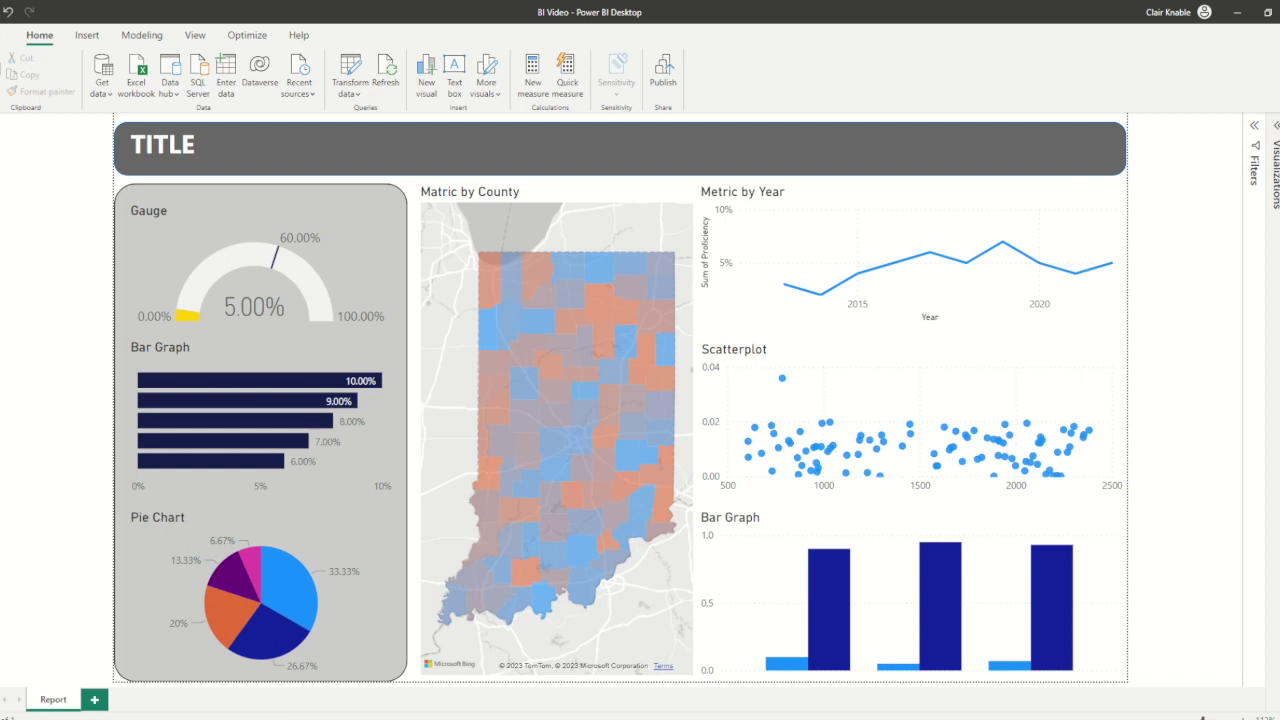
Step: Check the signed-in account, publish BI Video.pbix to My workspace, and open it online
{"action": "left_click", "coordinate": [1203, 14]}
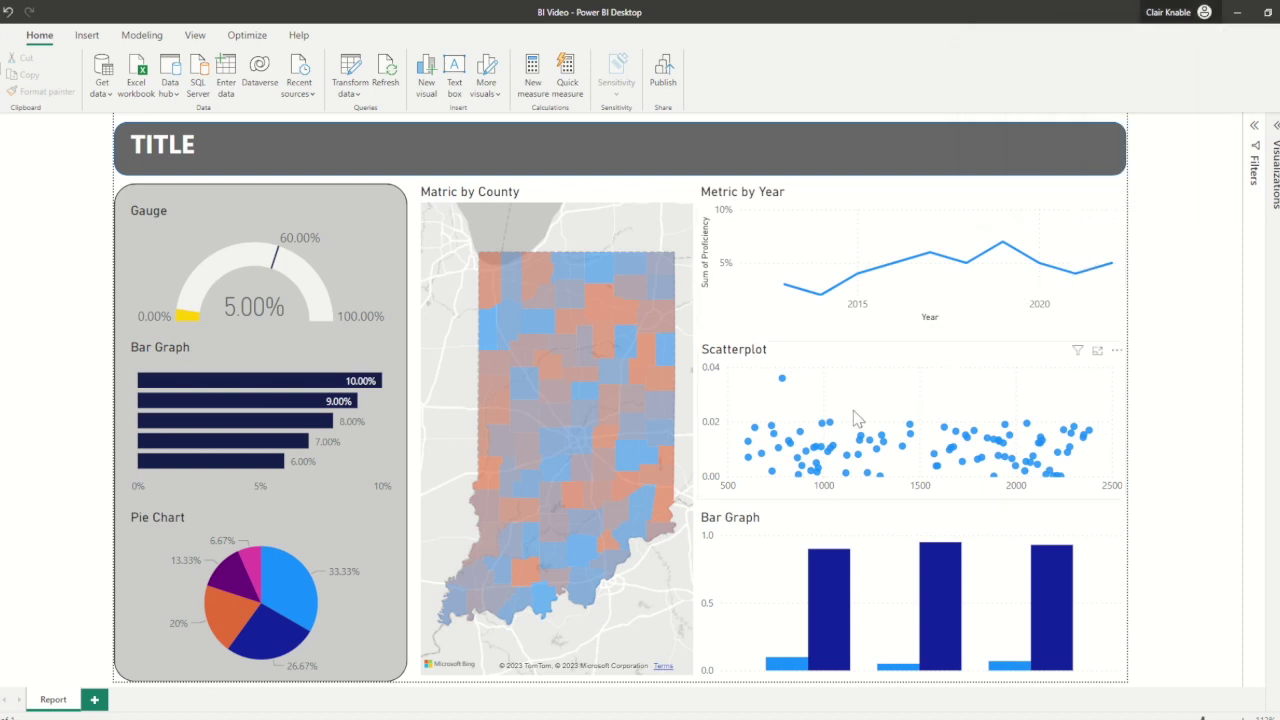
{"action": "left_click", "coordinate": [661, 84]}
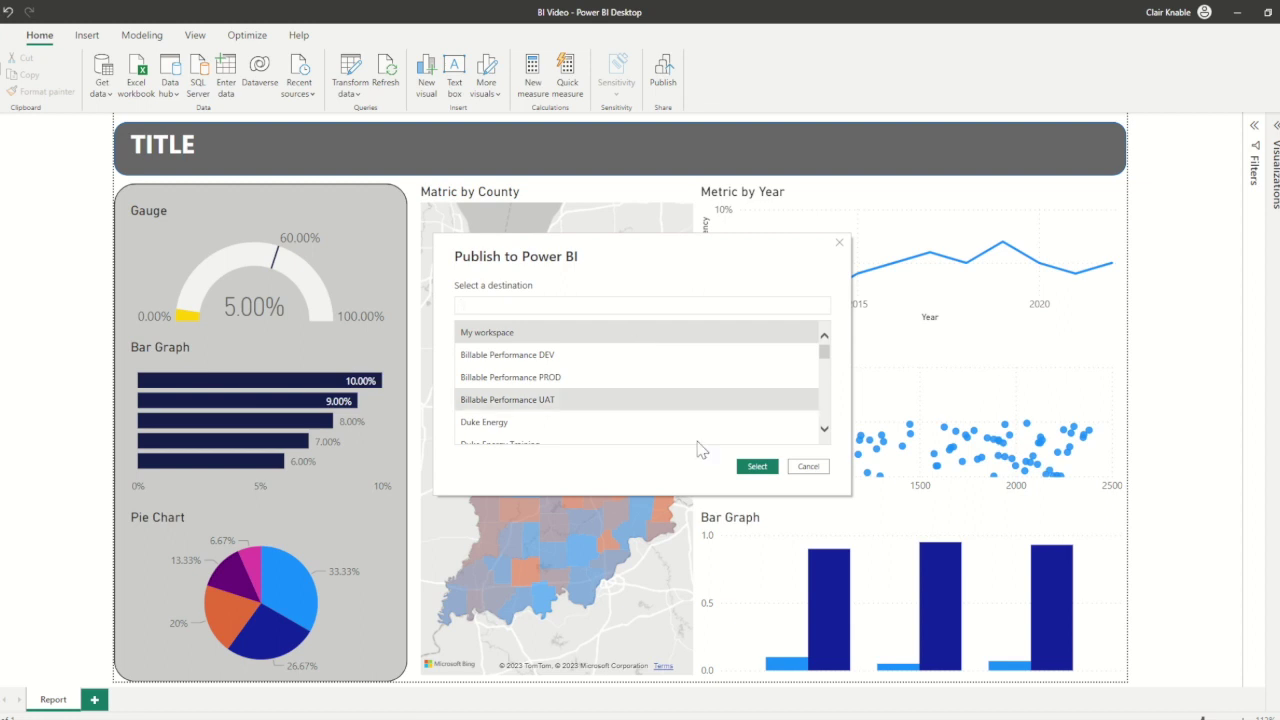
{"action": "left_click", "coordinate": [752, 467]}
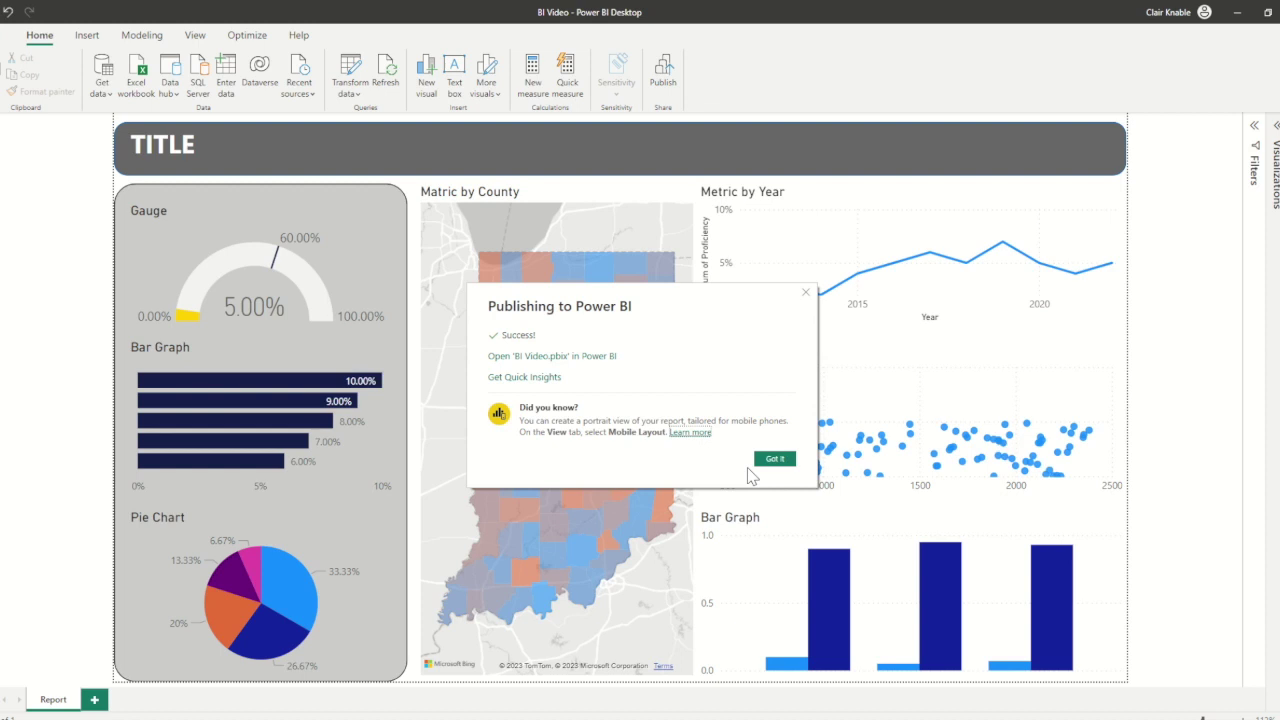
{"action": "left_click", "coordinate": [589, 358]}
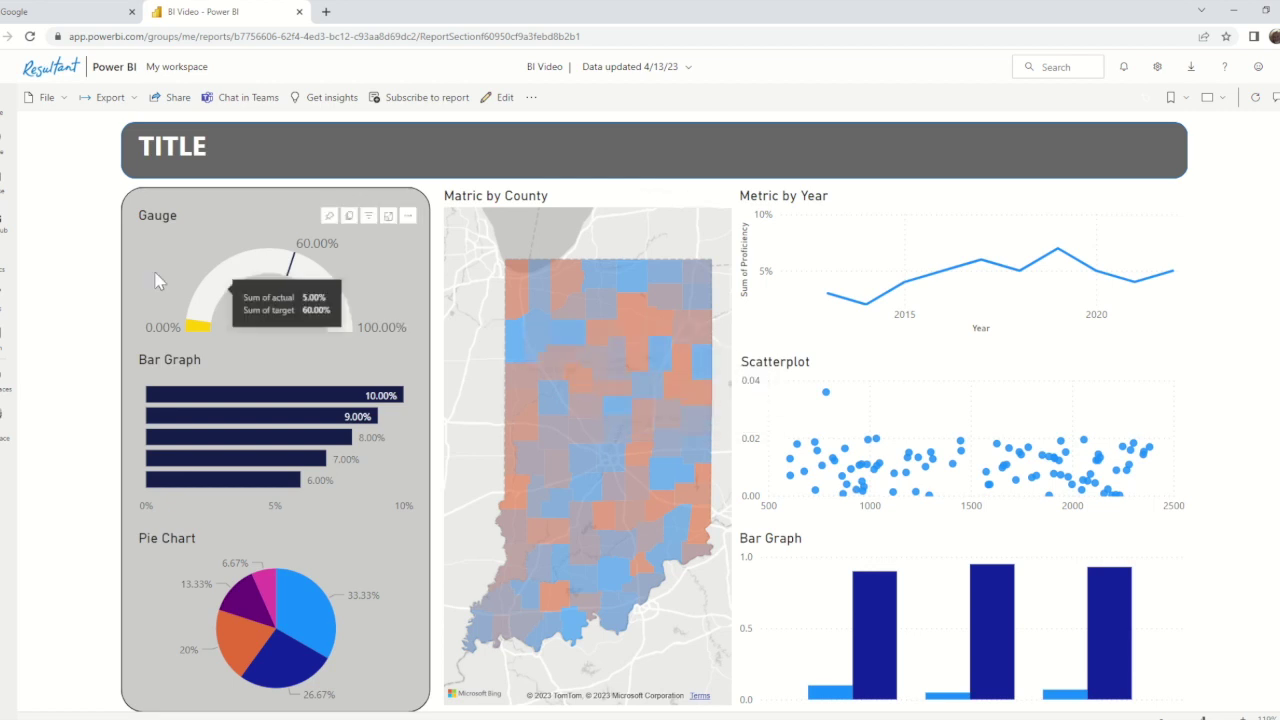
Step: Go to the My workspace content list showing the BI Video report and dataset
{"action": "left_click", "coordinate": [177, 67]}
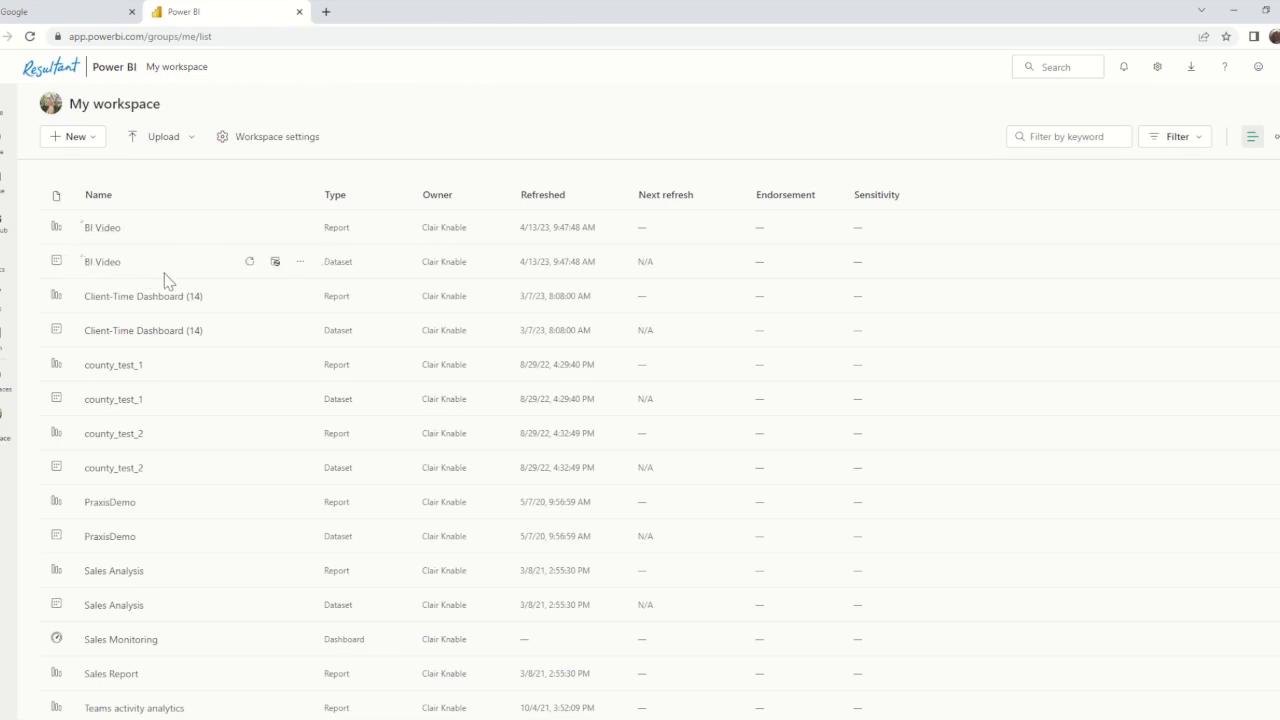
{"action": "left_click", "coordinate": [251, 229]}
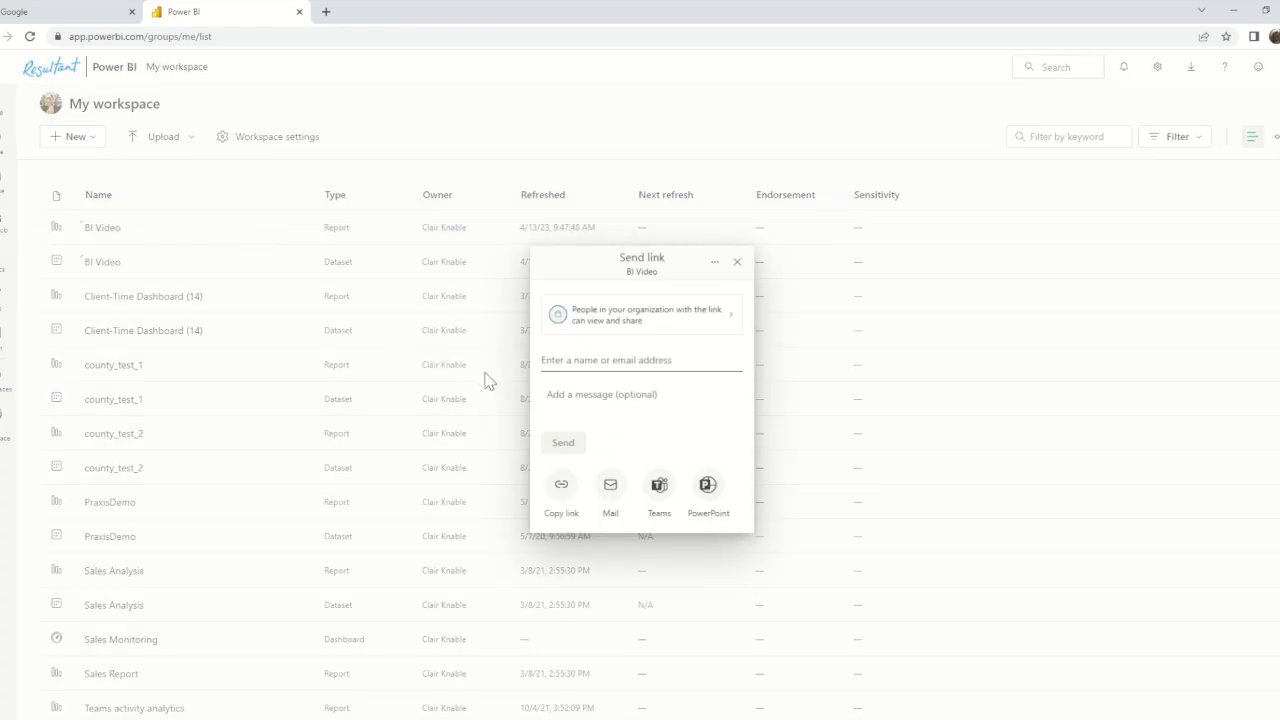
{"action": "left_click", "coordinate": [597, 329]}
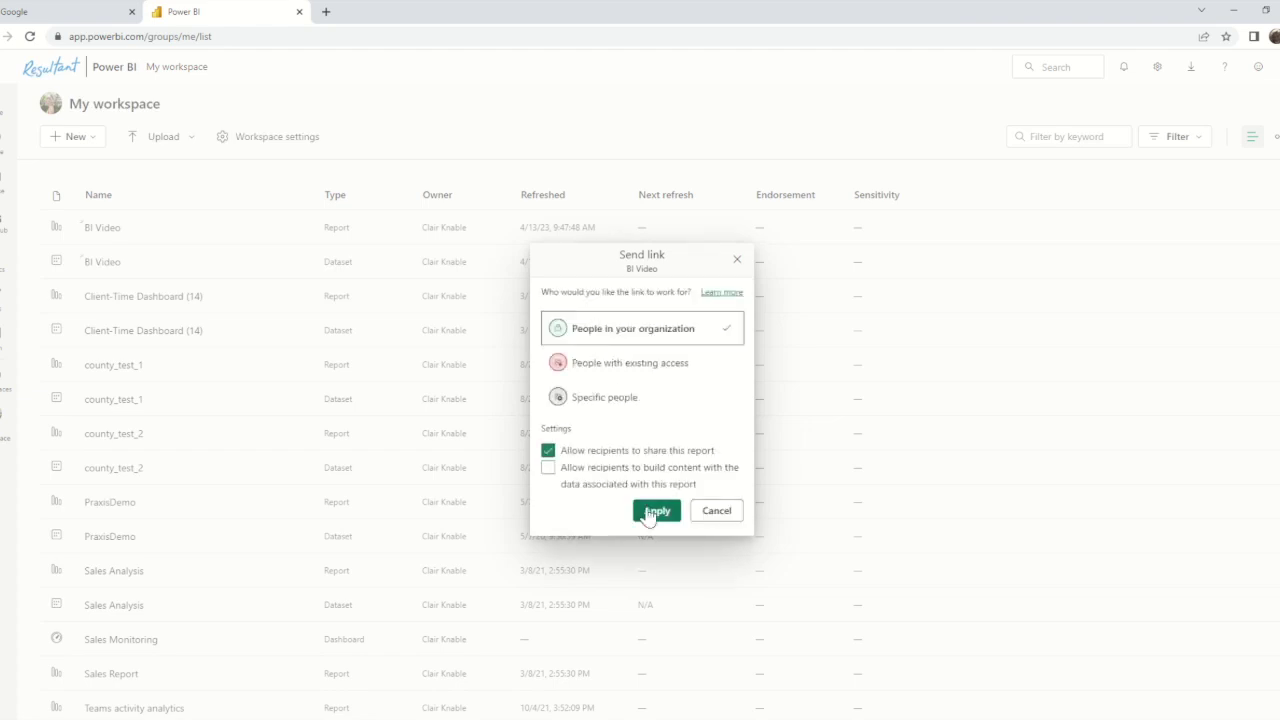
{"action": "left_click", "coordinate": [651, 513]}
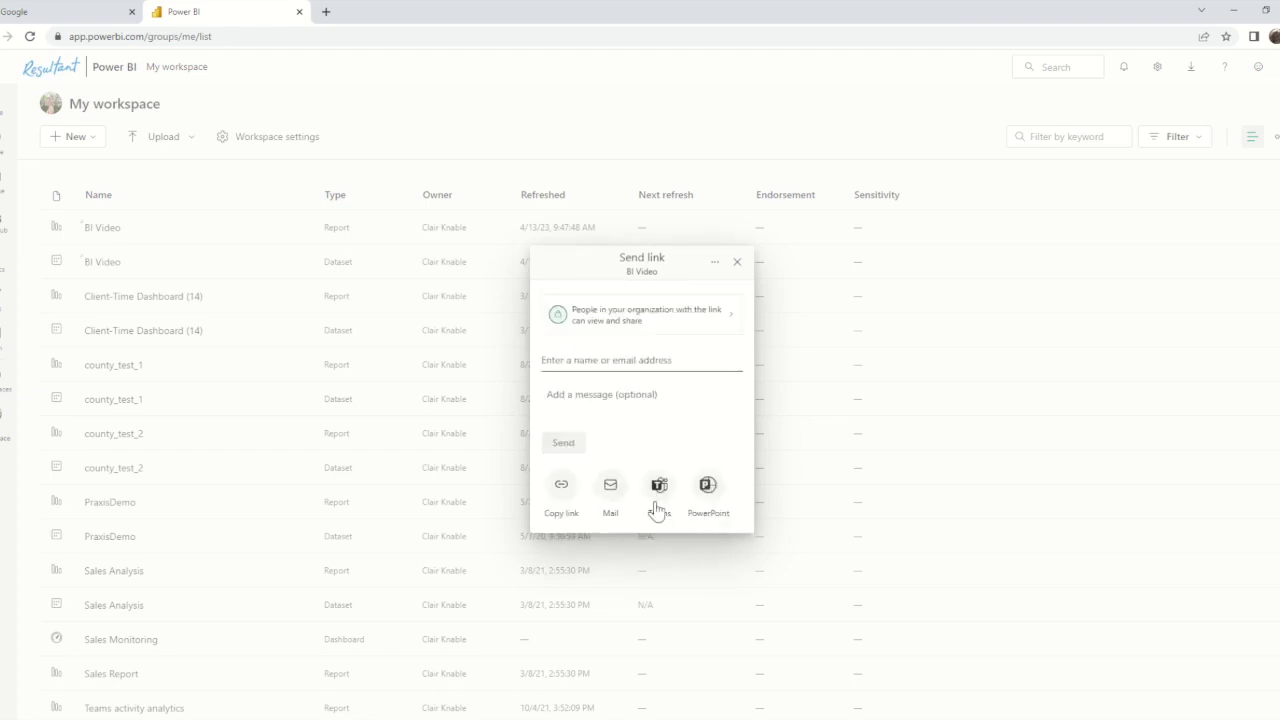
{"action": "left_click", "coordinate": [618, 353]}
{"action": "type", "text": "julisa"}
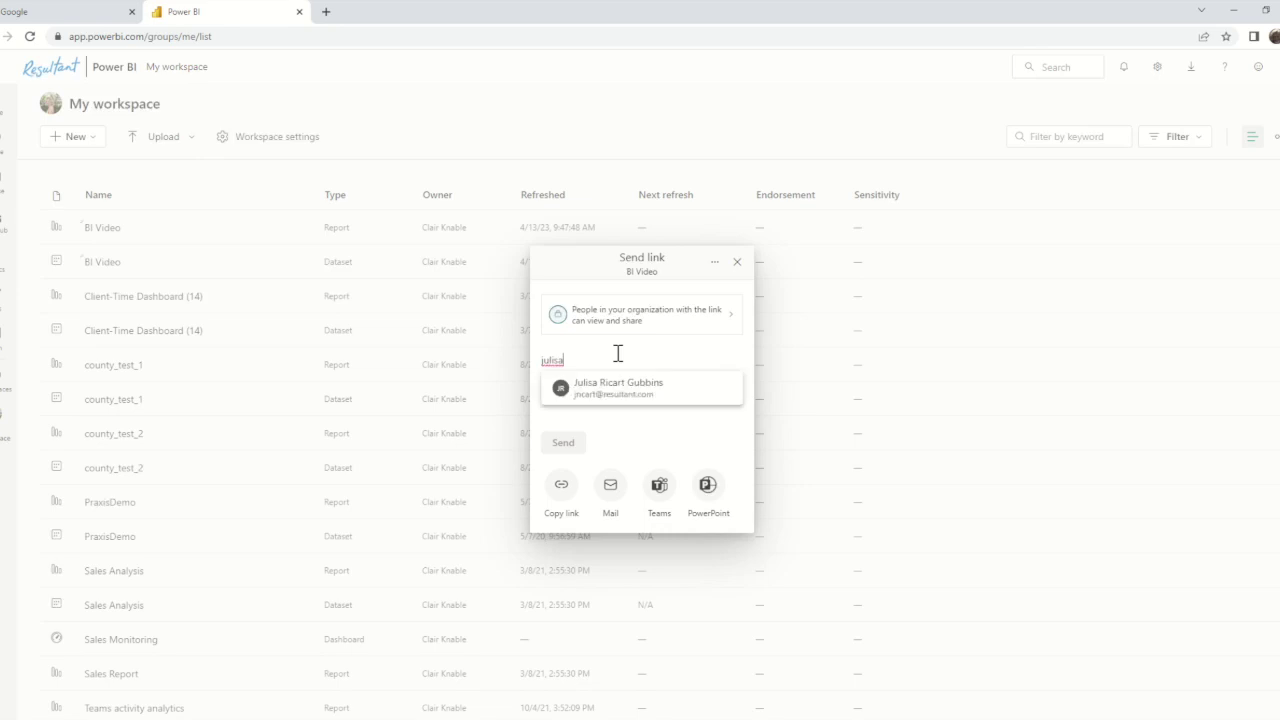
{"action": "left_click", "coordinate": [614, 387]}
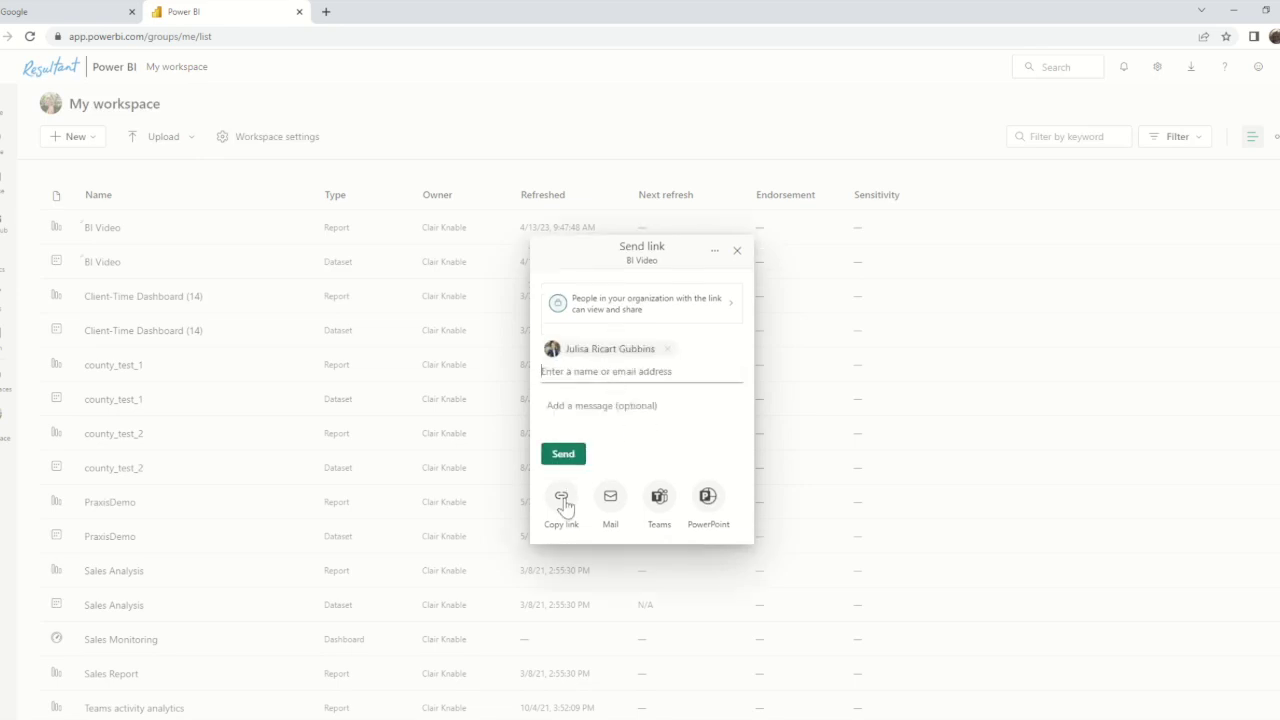
{"action": "left_click", "coordinate": [742, 250]}
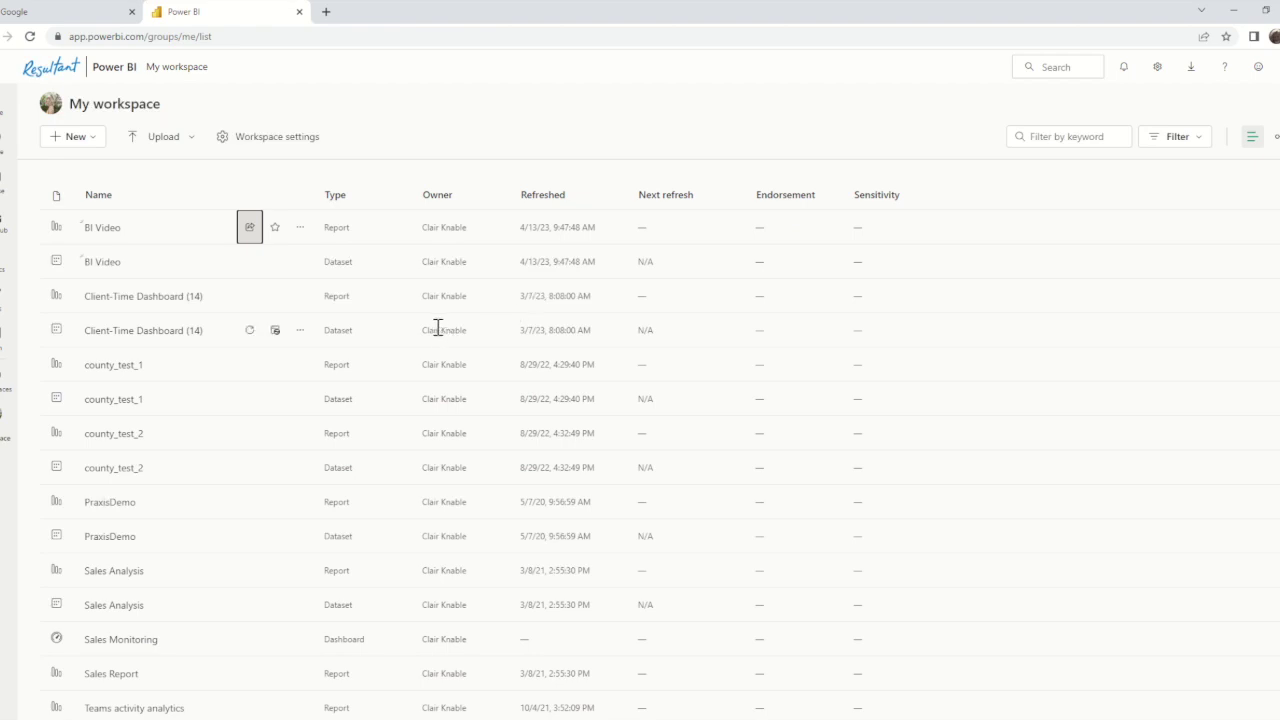
Step: Create a new workspace named 'Example Workspace', reviewing its advanced options before saving
{"action": "left_click", "coordinate": [5, 380]}
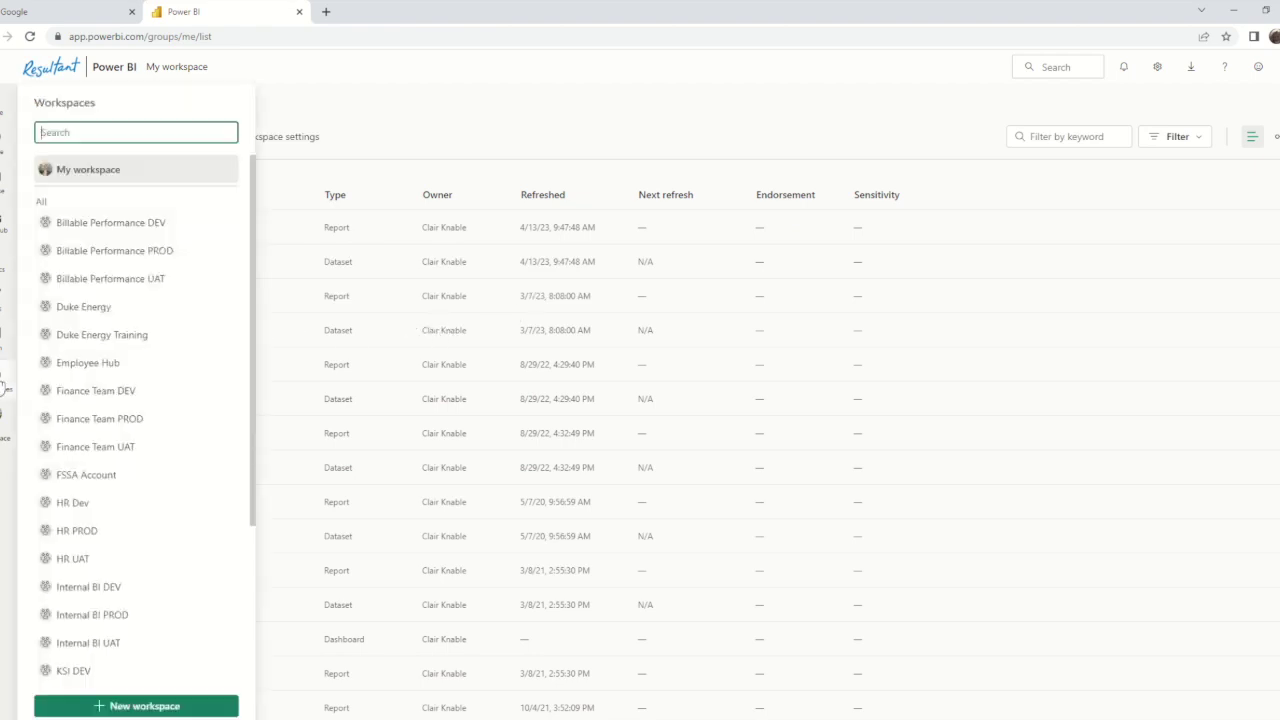
{"action": "left_click", "coordinate": [150, 706]}
{"action": "left_click", "coordinate": [1065, 292]}
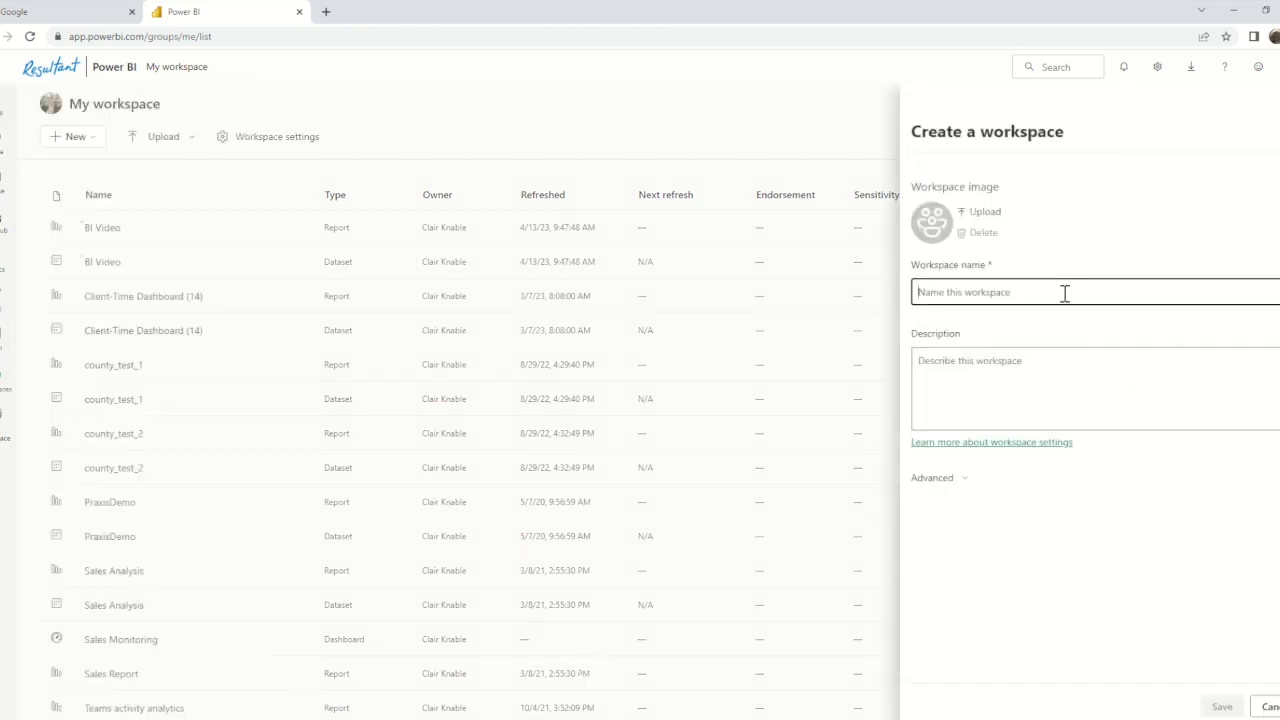
{"action": "type", "text": "Example Workspace"}
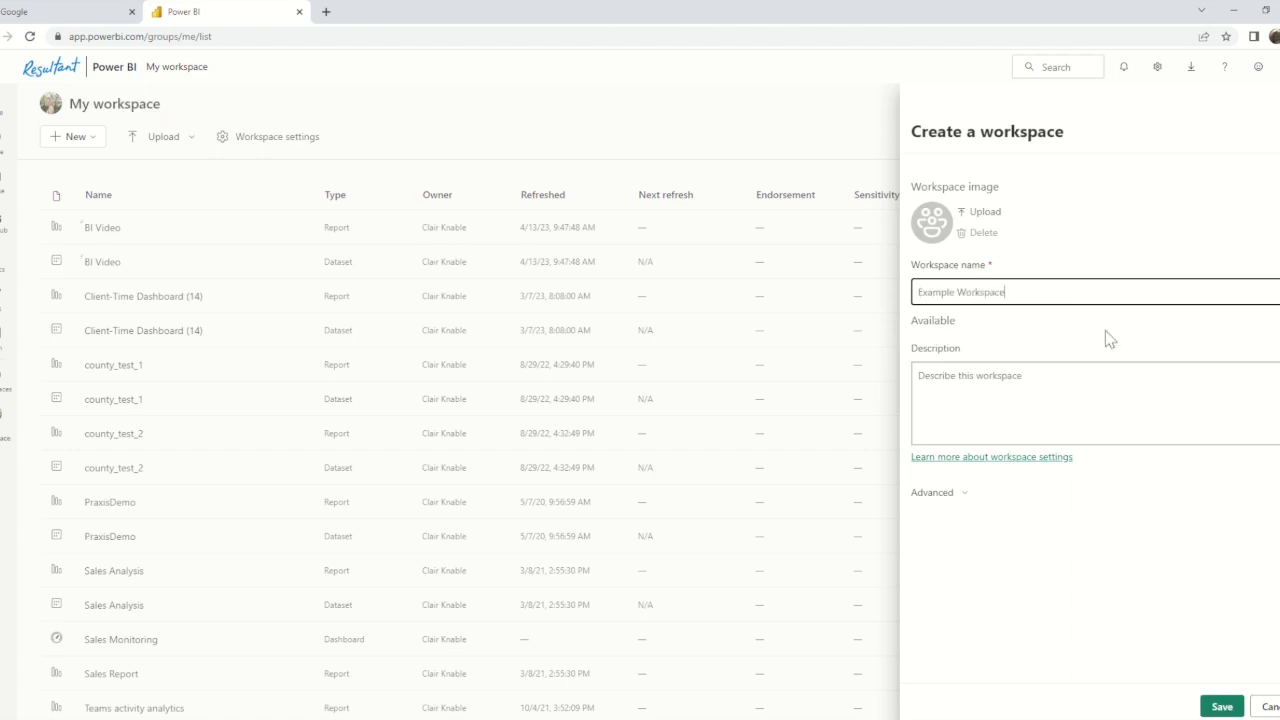
{"action": "left_click", "coordinate": [991, 398]}
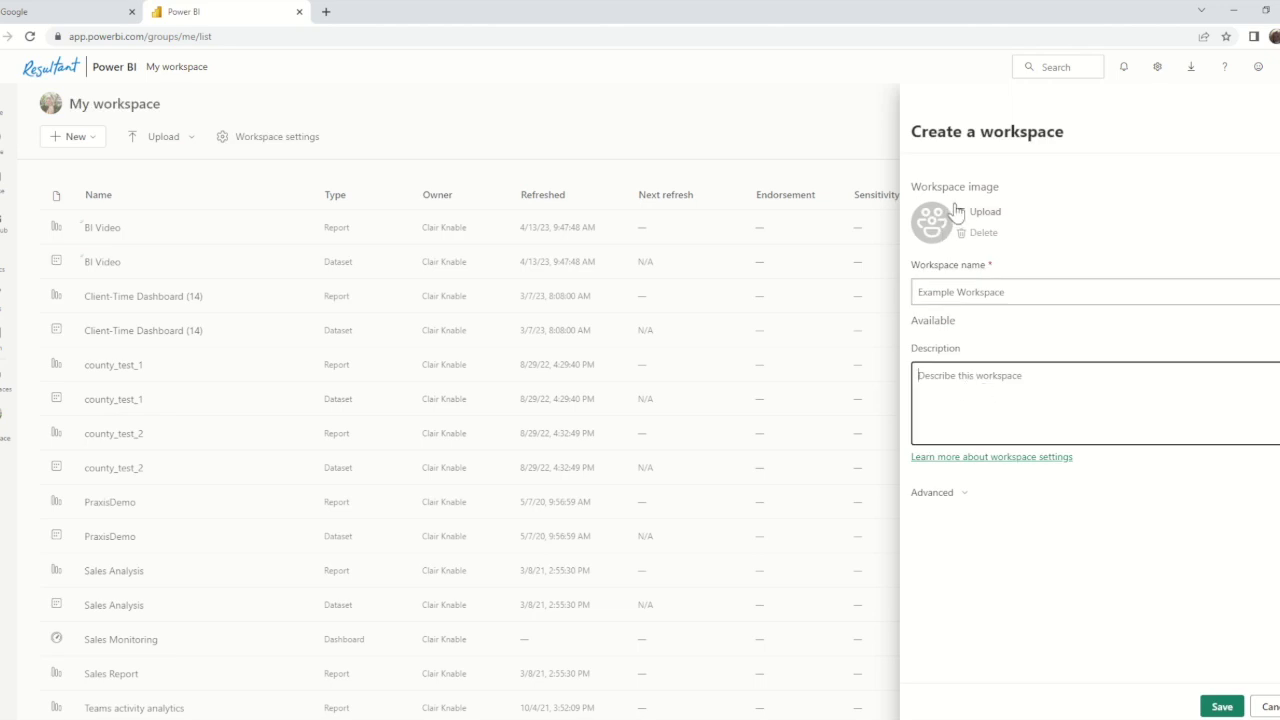
{"action": "left_click", "coordinate": [934, 496]}
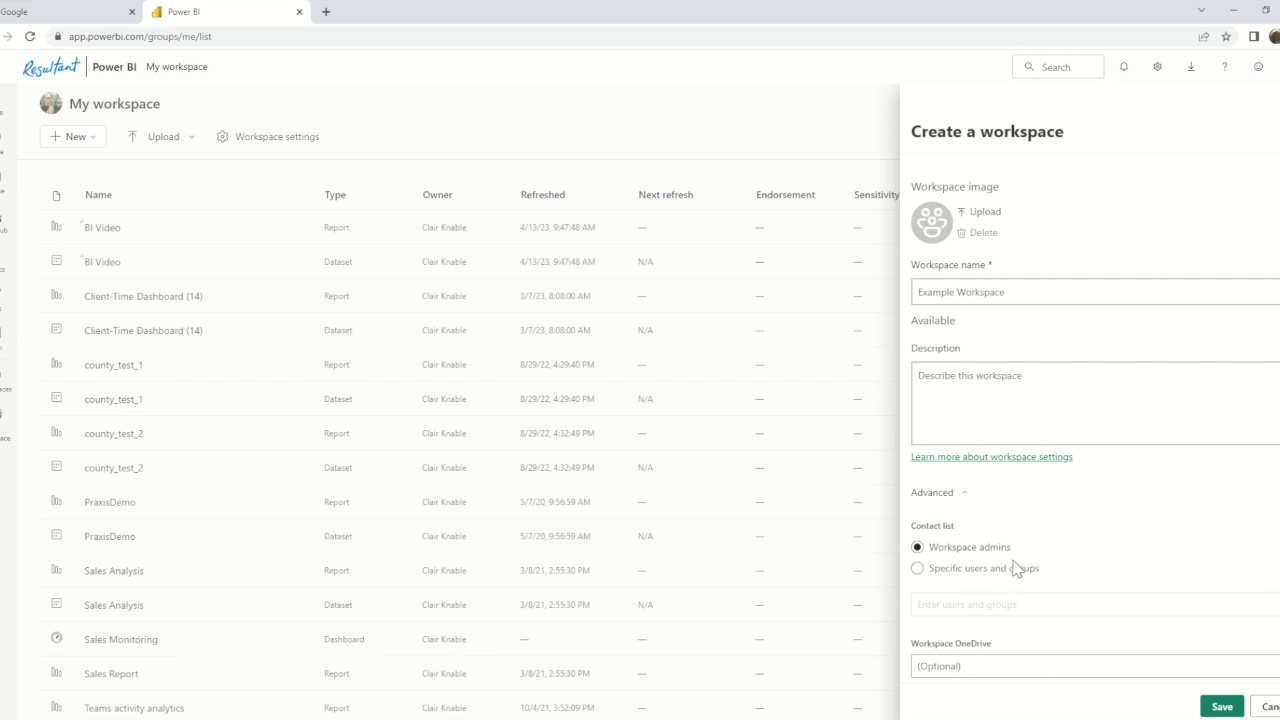
{"action": "scroll", "coordinate": [1015, 568], "scroll_direction": "down", "scroll_amount": 5}
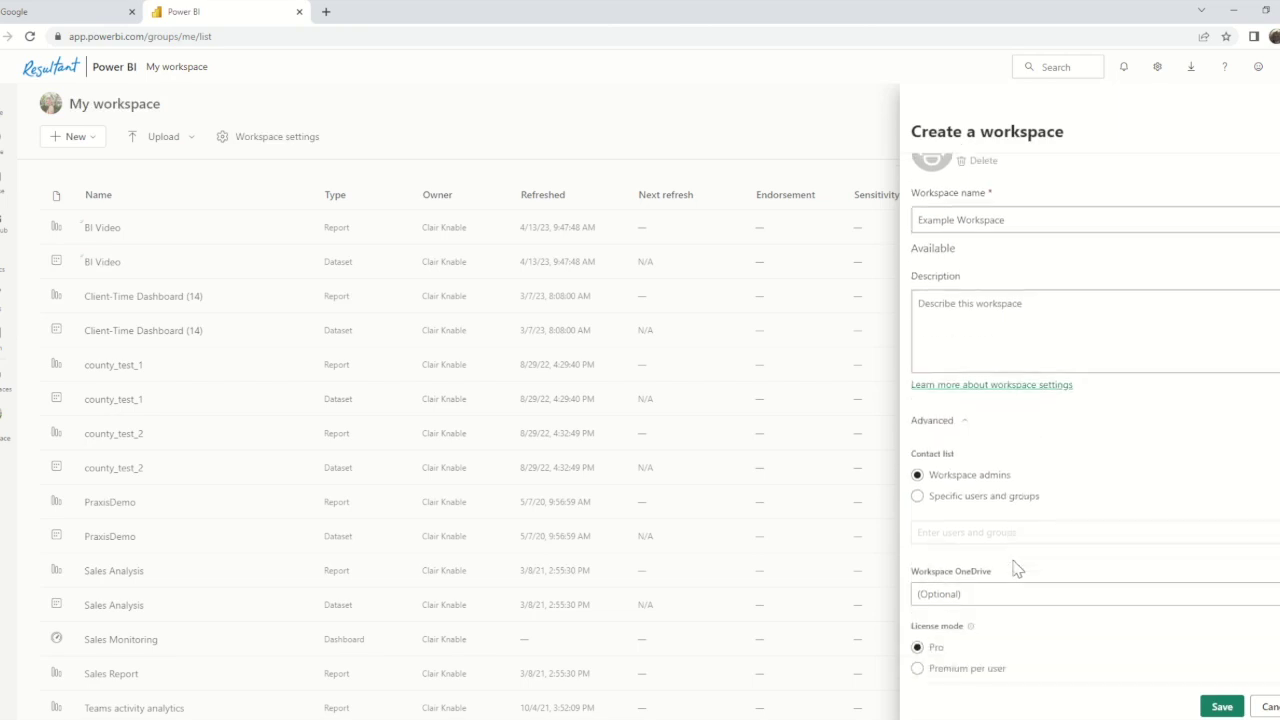
{"action": "left_click", "coordinate": [1222, 707]}
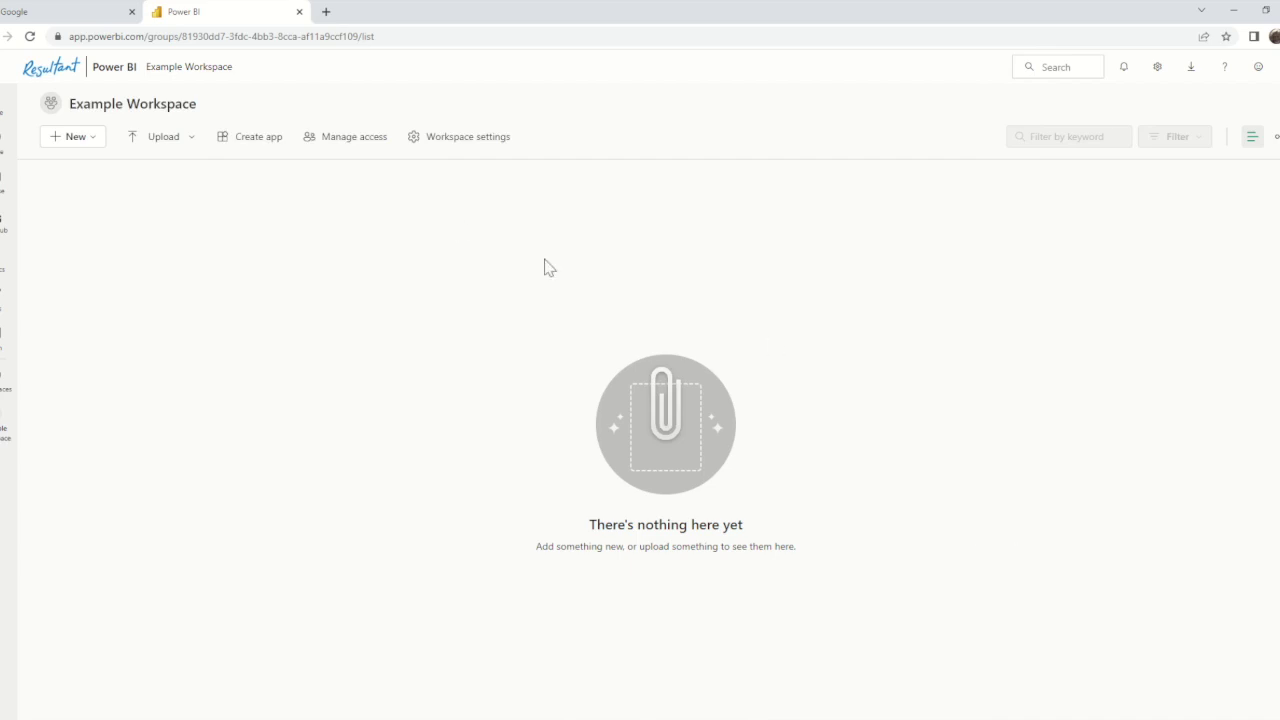
Step: Add the user found by searching 'bi' to Example Workspace with the Member role
{"action": "left_click", "coordinate": [345, 148]}
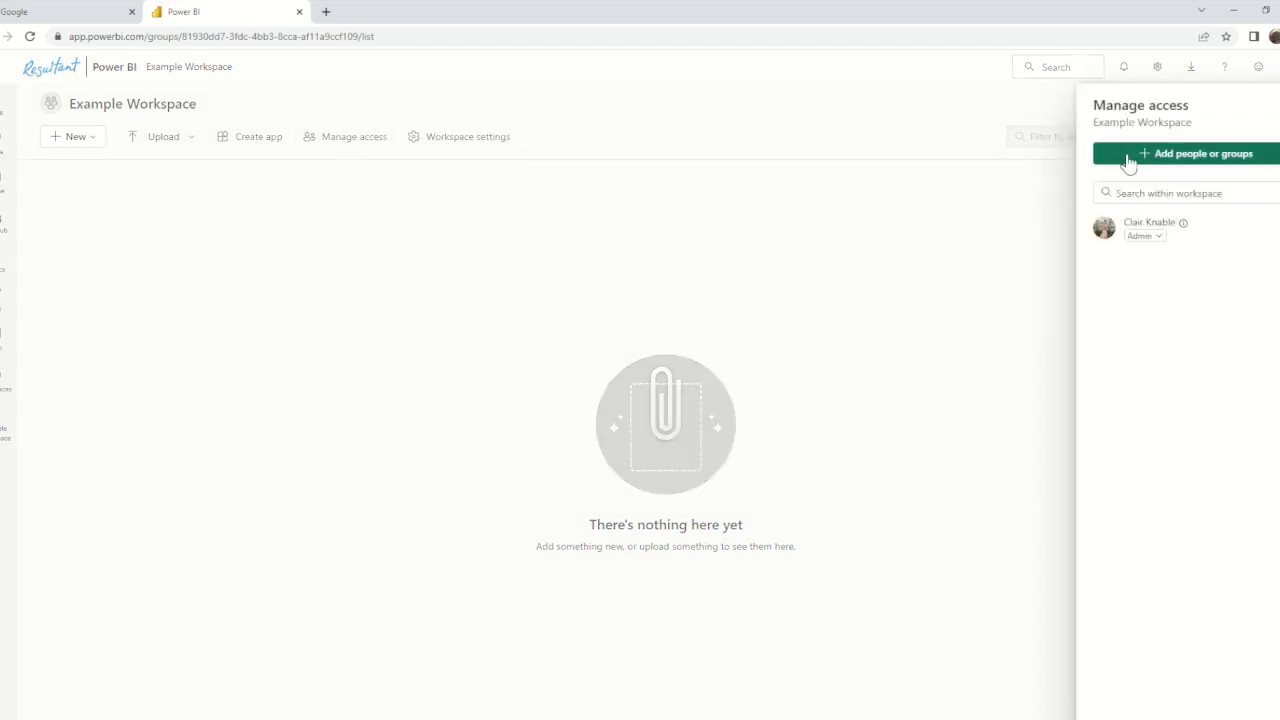
{"action": "left_click", "coordinate": [1128, 160]}
{"action": "left_click", "coordinate": [1131, 208]}
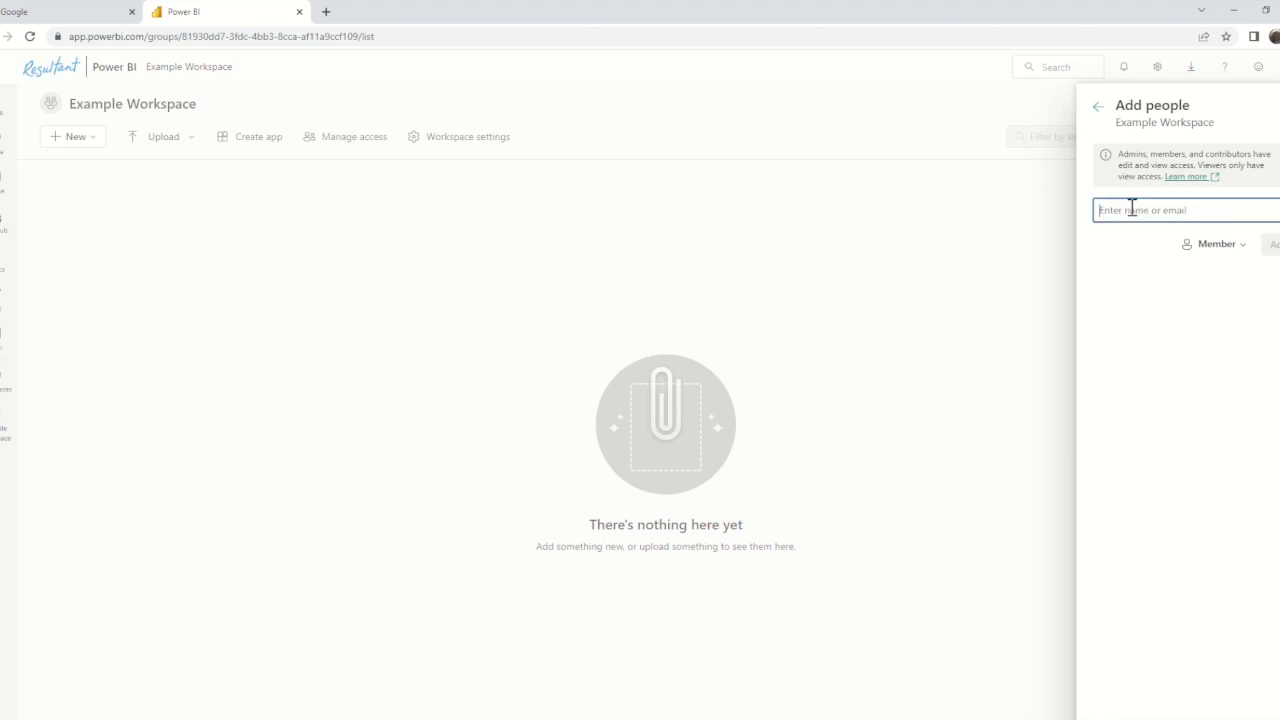
{"action": "type", "text": "bi"}
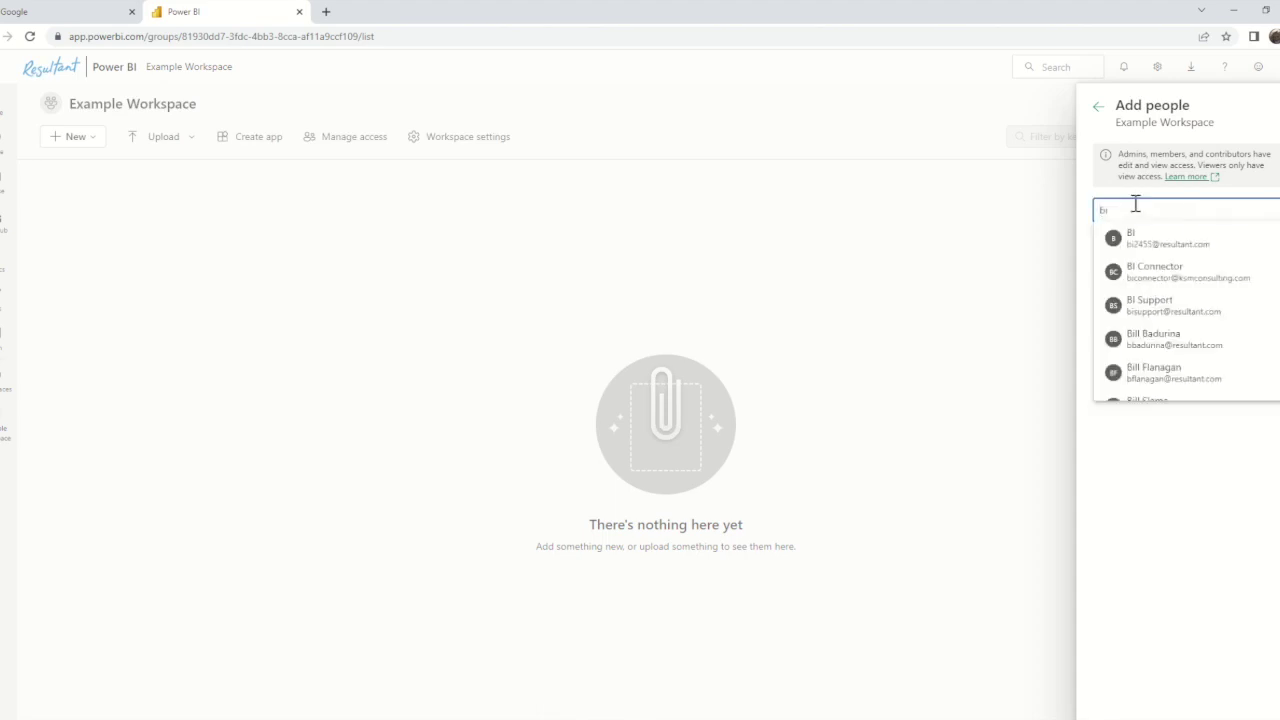
{"action": "left_click", "coordinate": [1177, 274]}
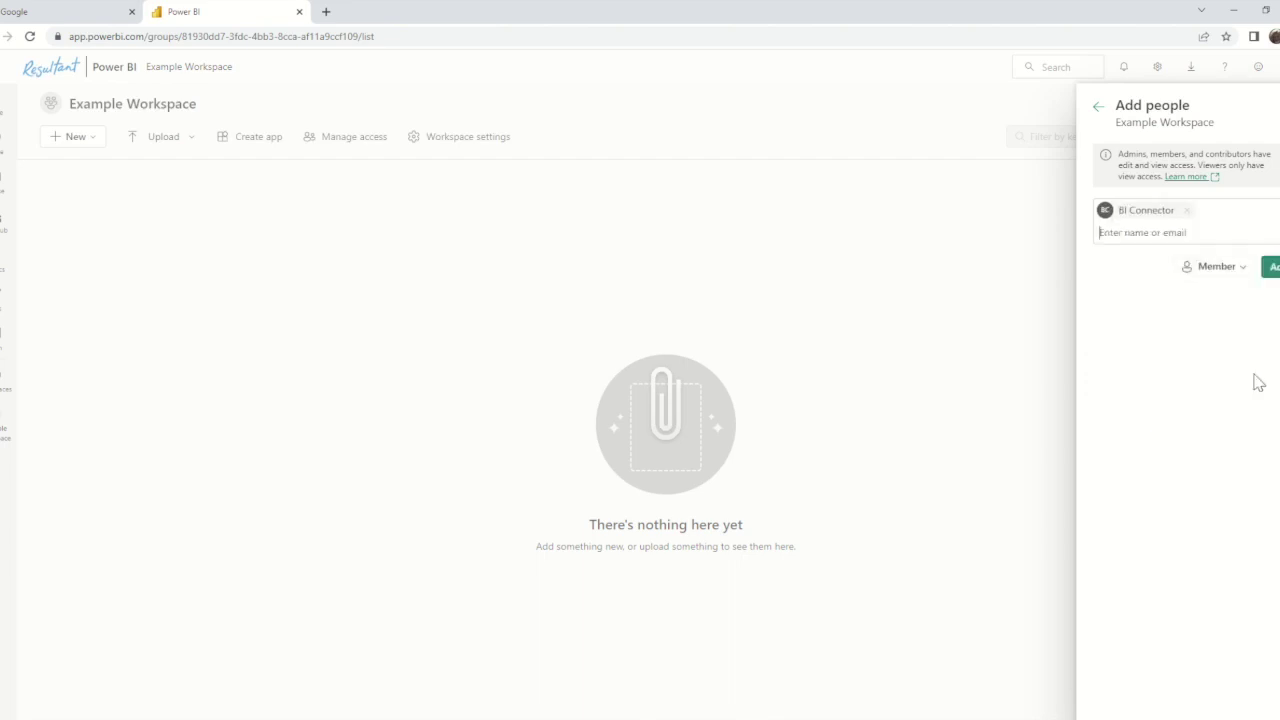
{"action": "left_click", "coordinate": [1268, 272]}
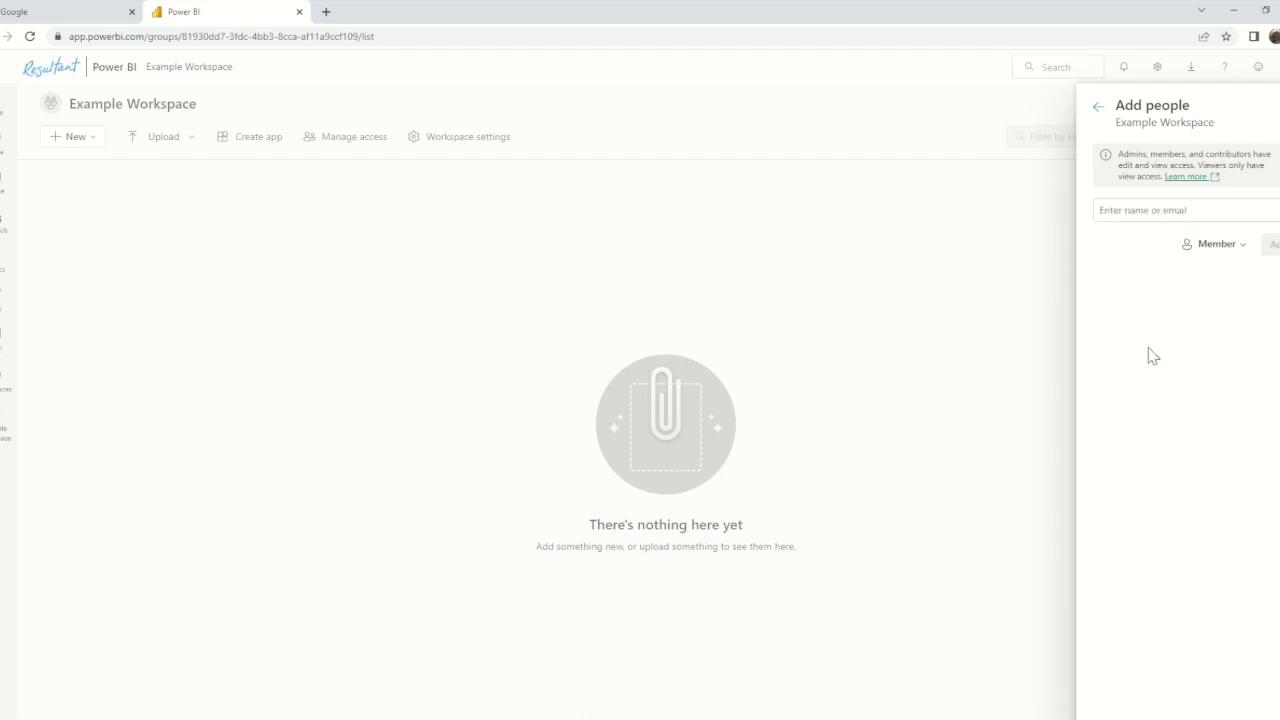
{"action": "key", "text": "Escape"}
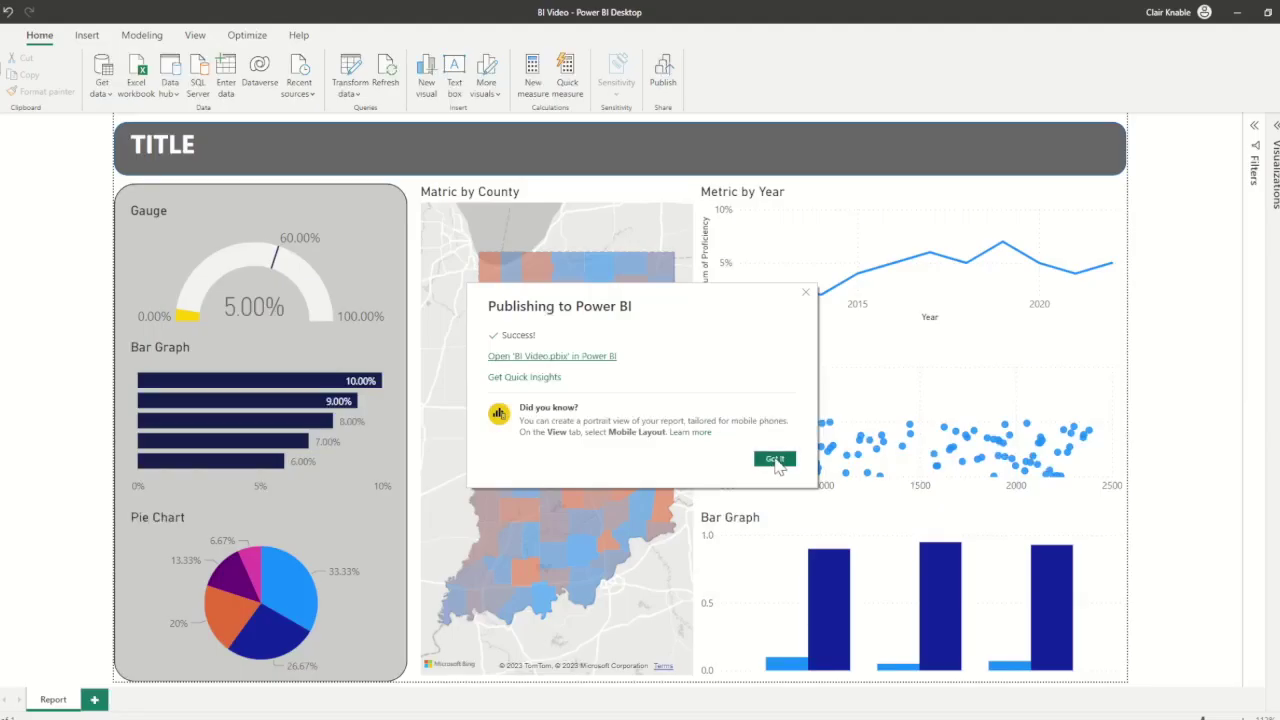
Step: Save changes, publish BI Video.pbix to Example Workspace, and open it in Power BI
{"action": "left_click", "coordinate": [775, 460]}
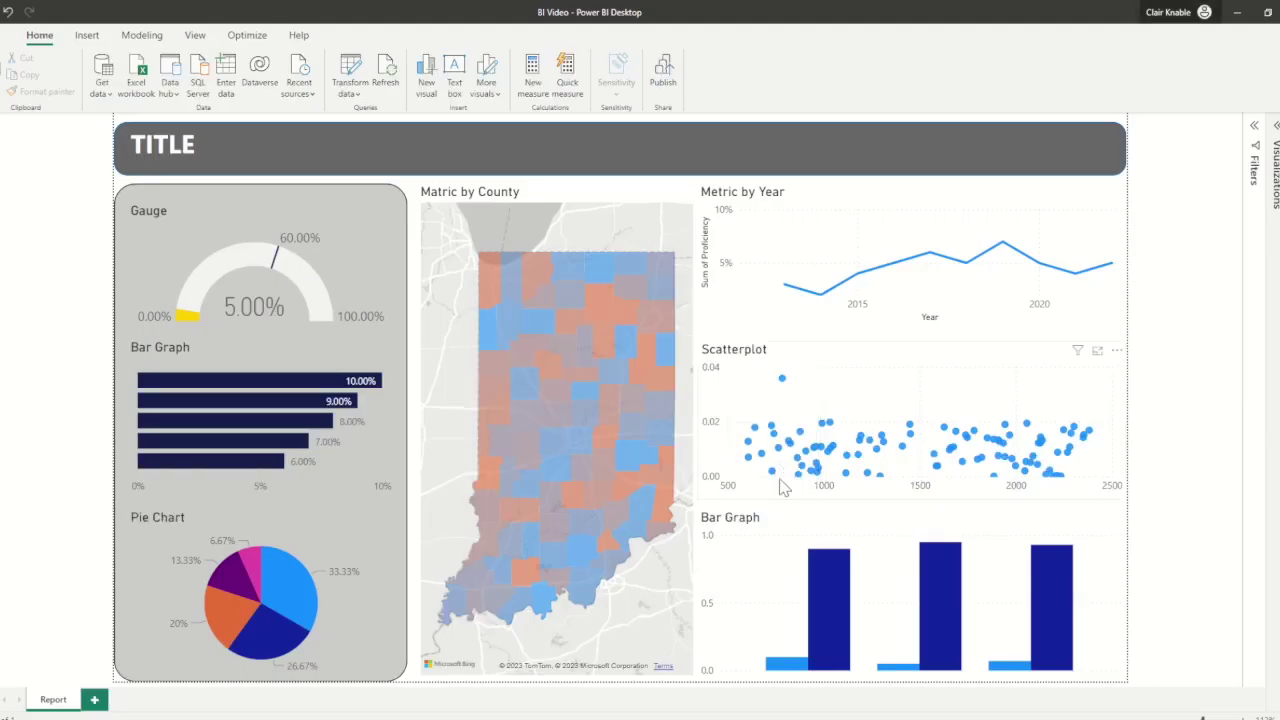
{"action": "left_click", "coordinate": [672, 84]}
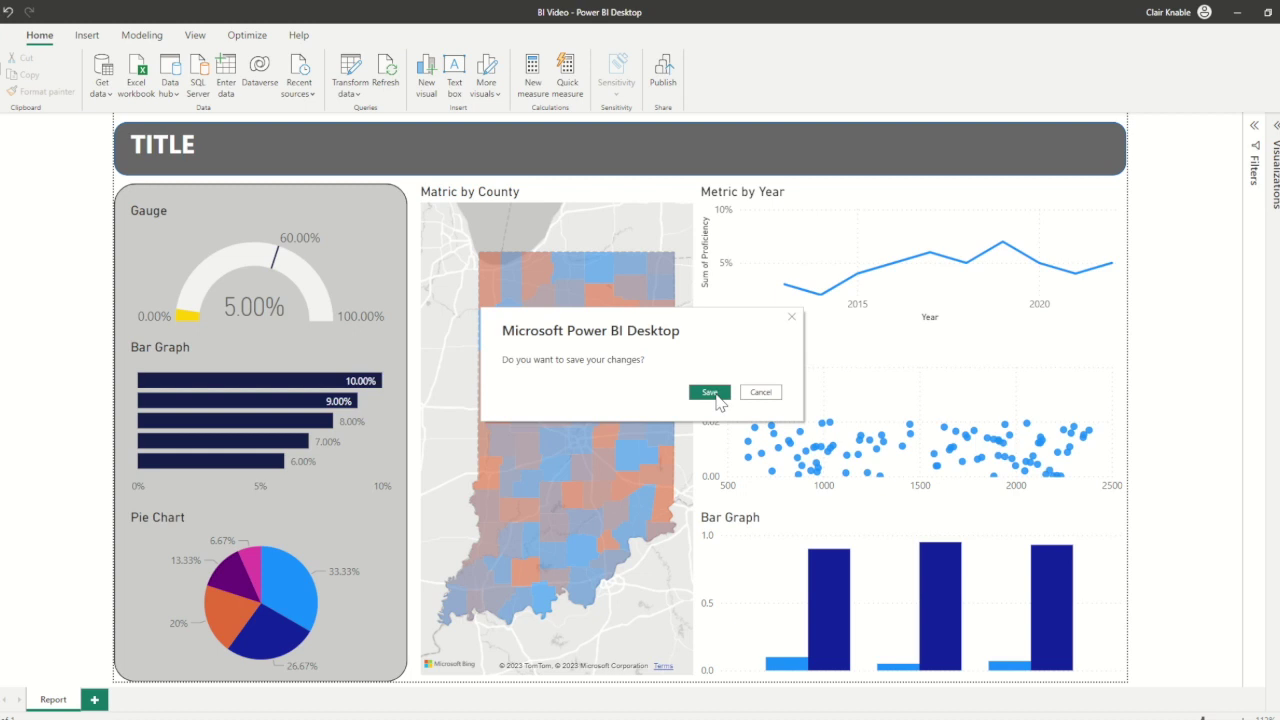
{"action": "left_click", "coordinate": [716, 396]}
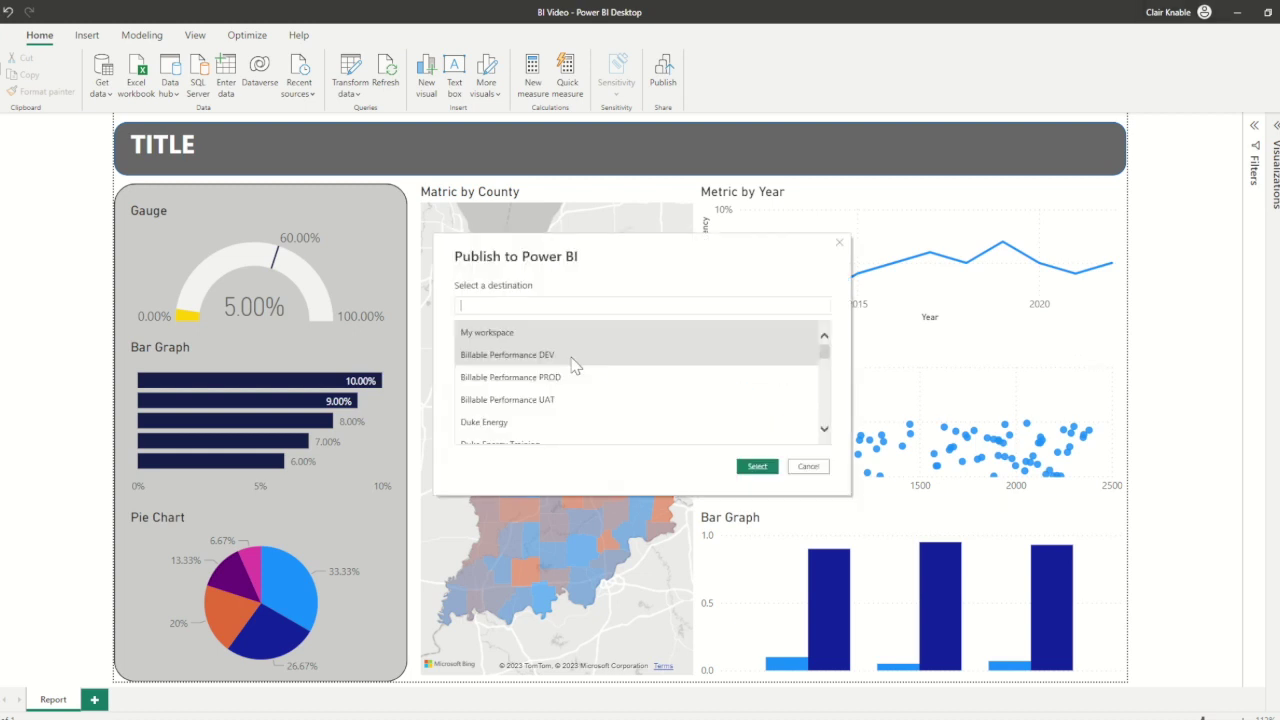
{"action": "type", "text": "exam"}
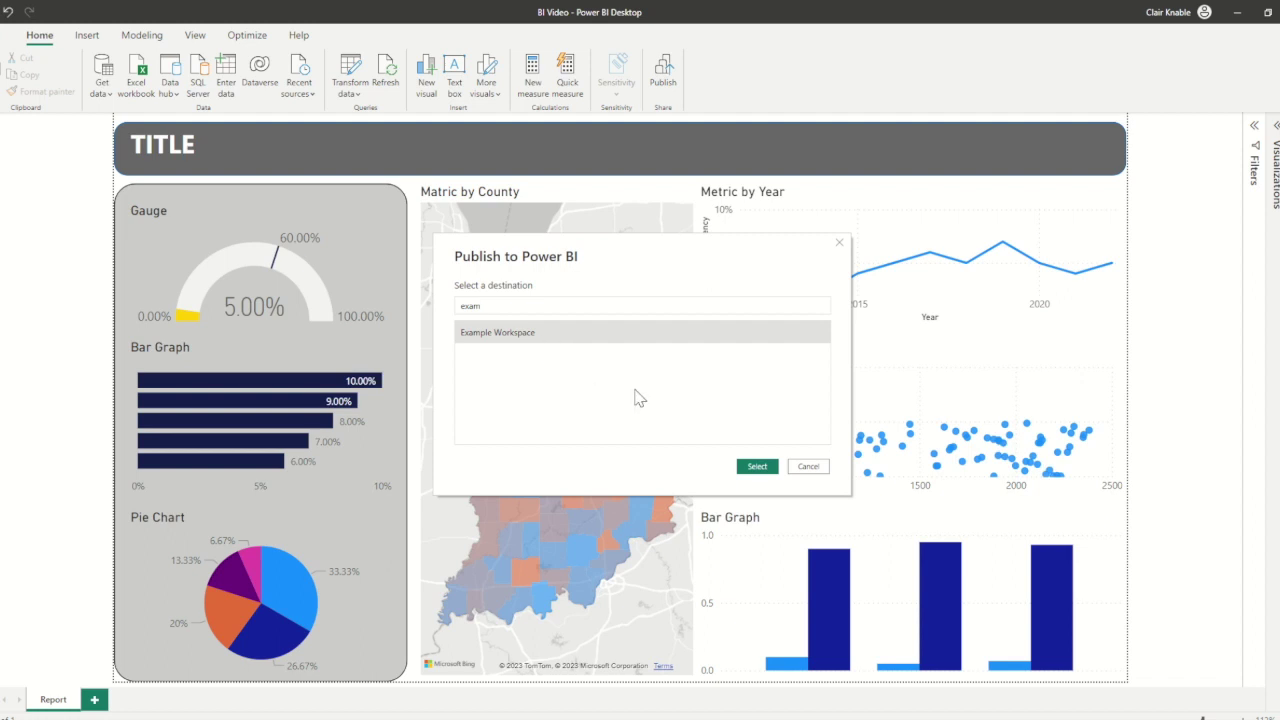
{"action": "left_click", "coordinate": [757, 466]}
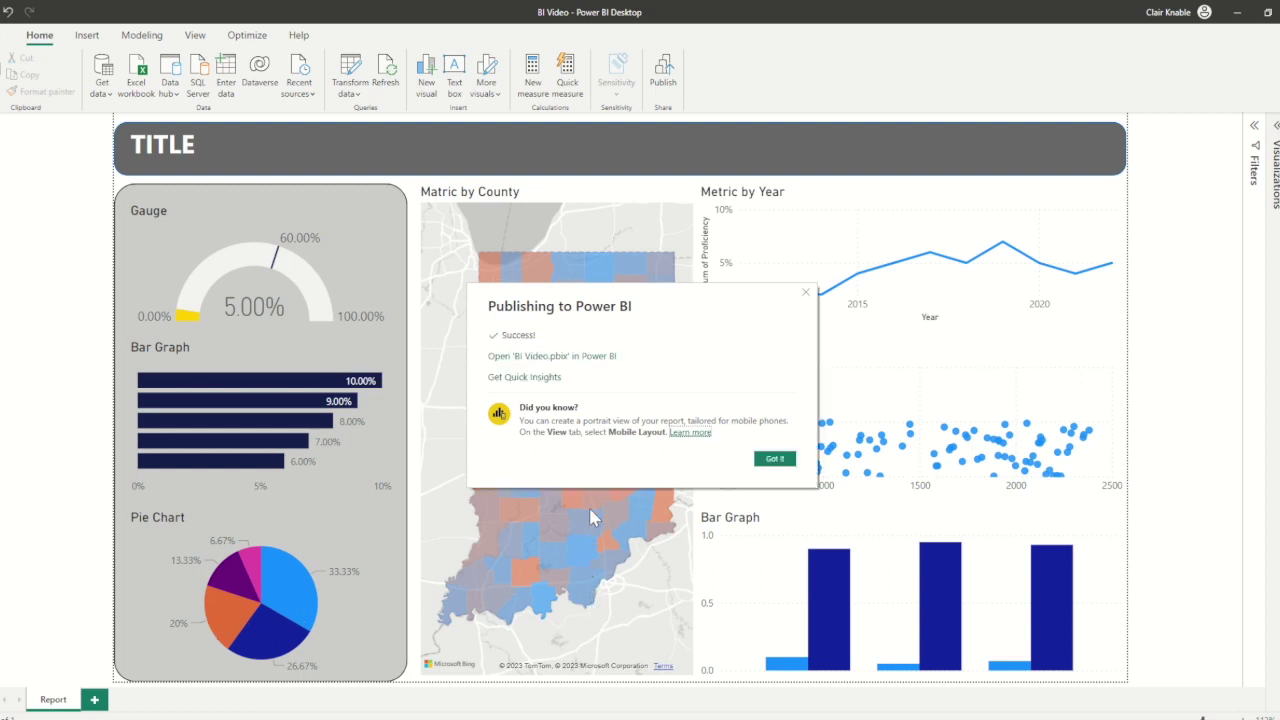
{"action": "left_click", "coordinate": [610, 356]}
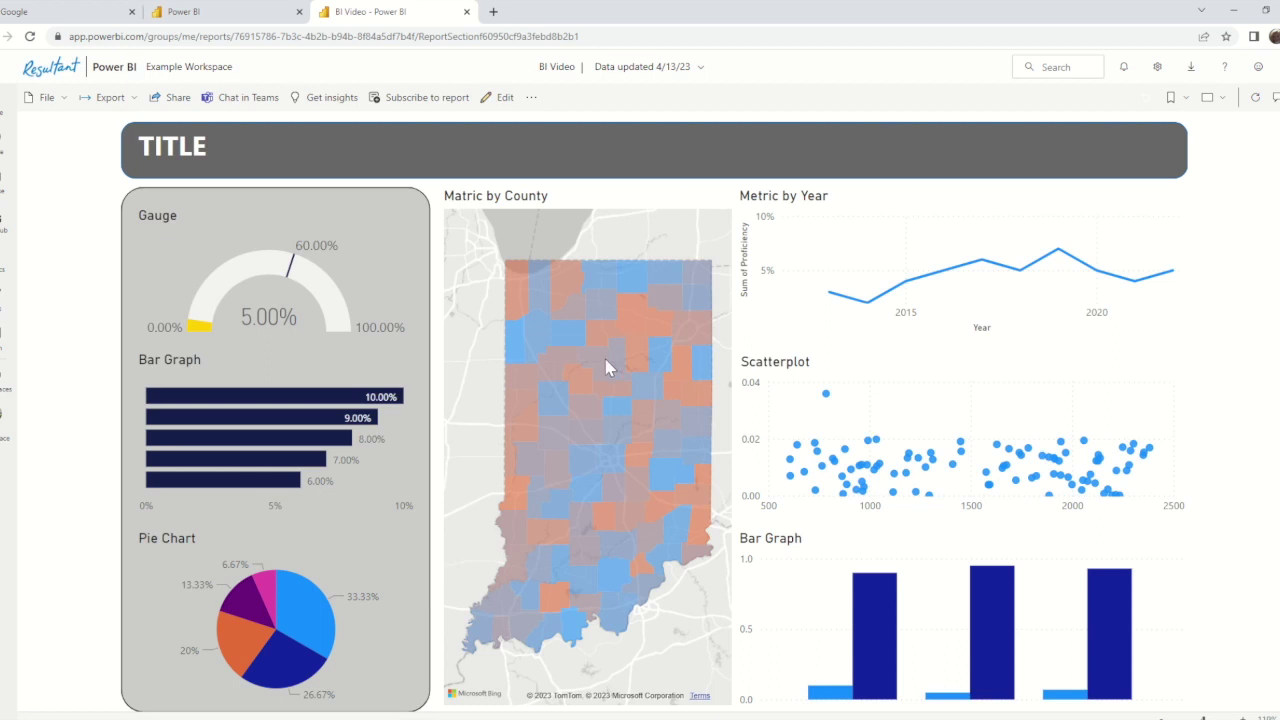
Step: Navigate from Home to Example Workspace and open the BI Video report there
{"action": "mouse_move", "coordinate": [563, 468]}
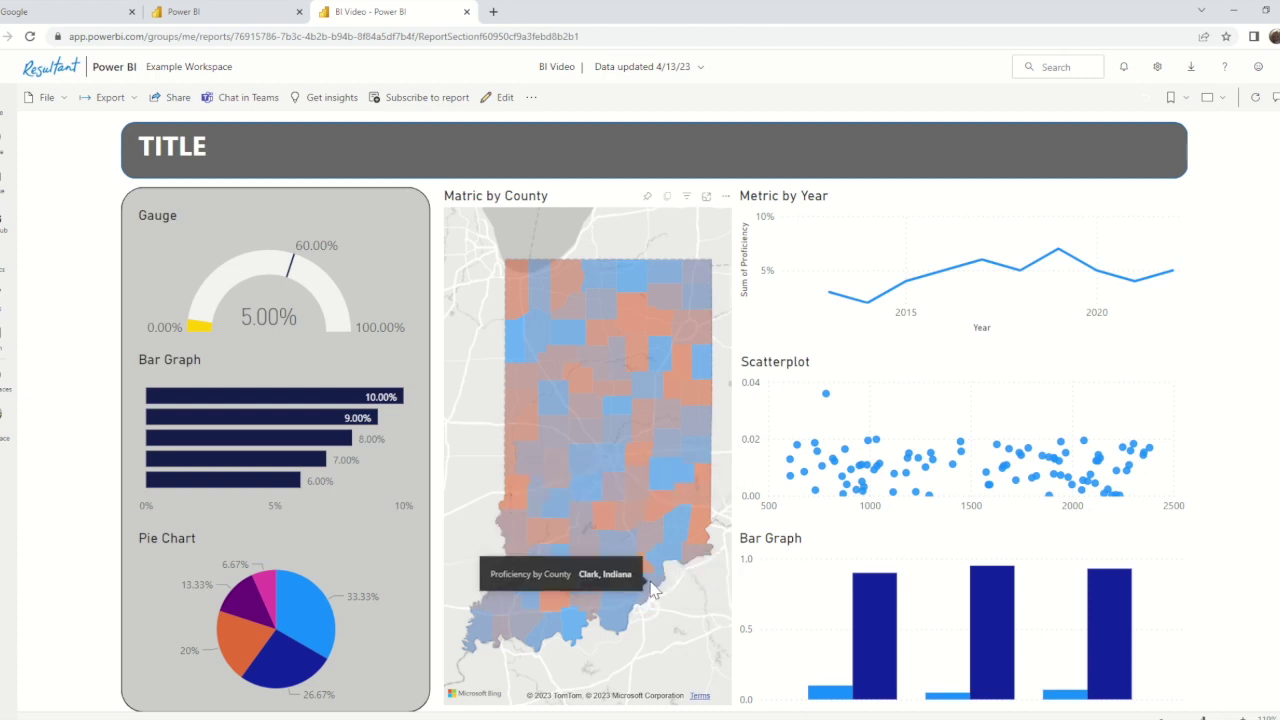
{"action": "left_click", "coordinate": [8, 112]}
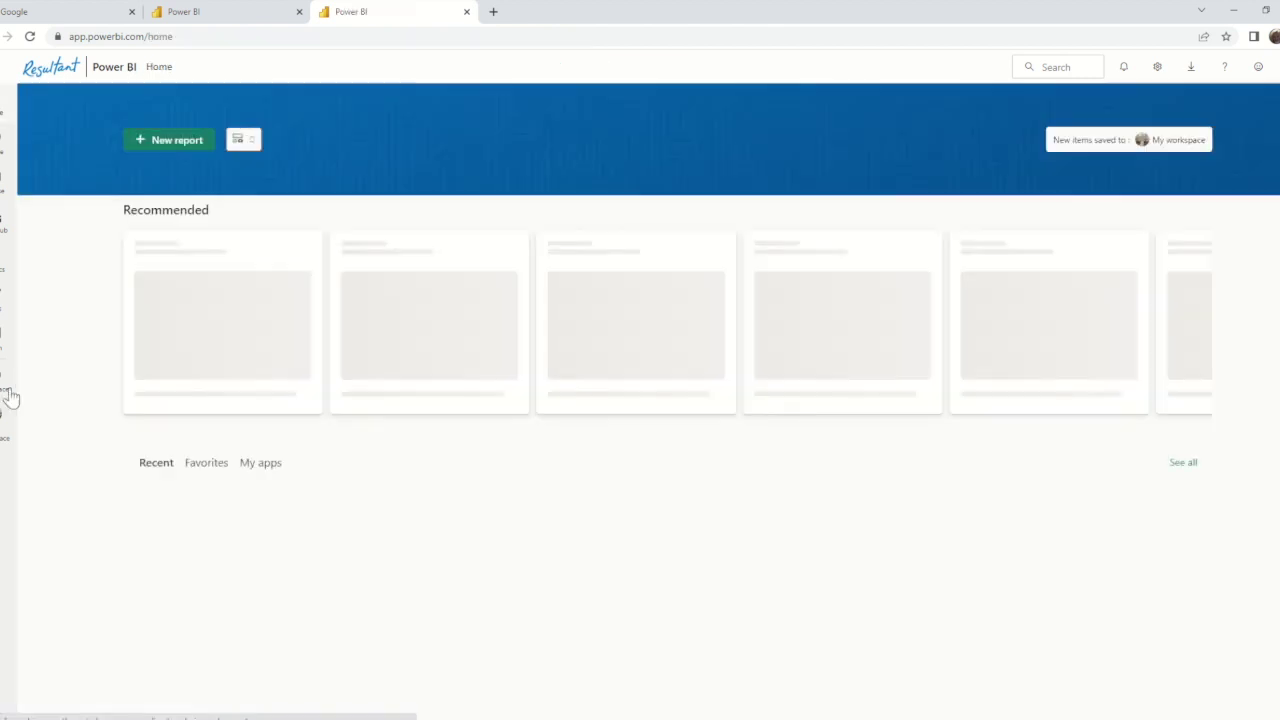
{"action": "left_click", "coordinate": [10, 395]}
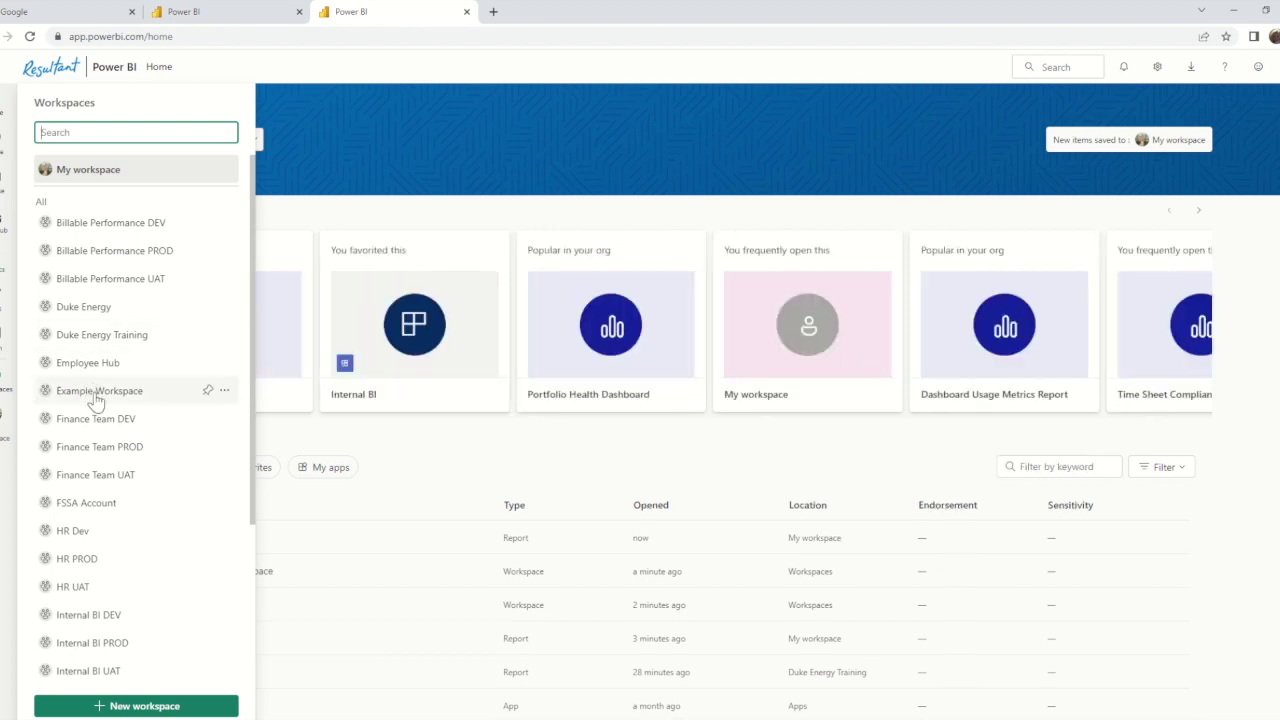
{"action": "left_click", "coordinate": [96, 394]}
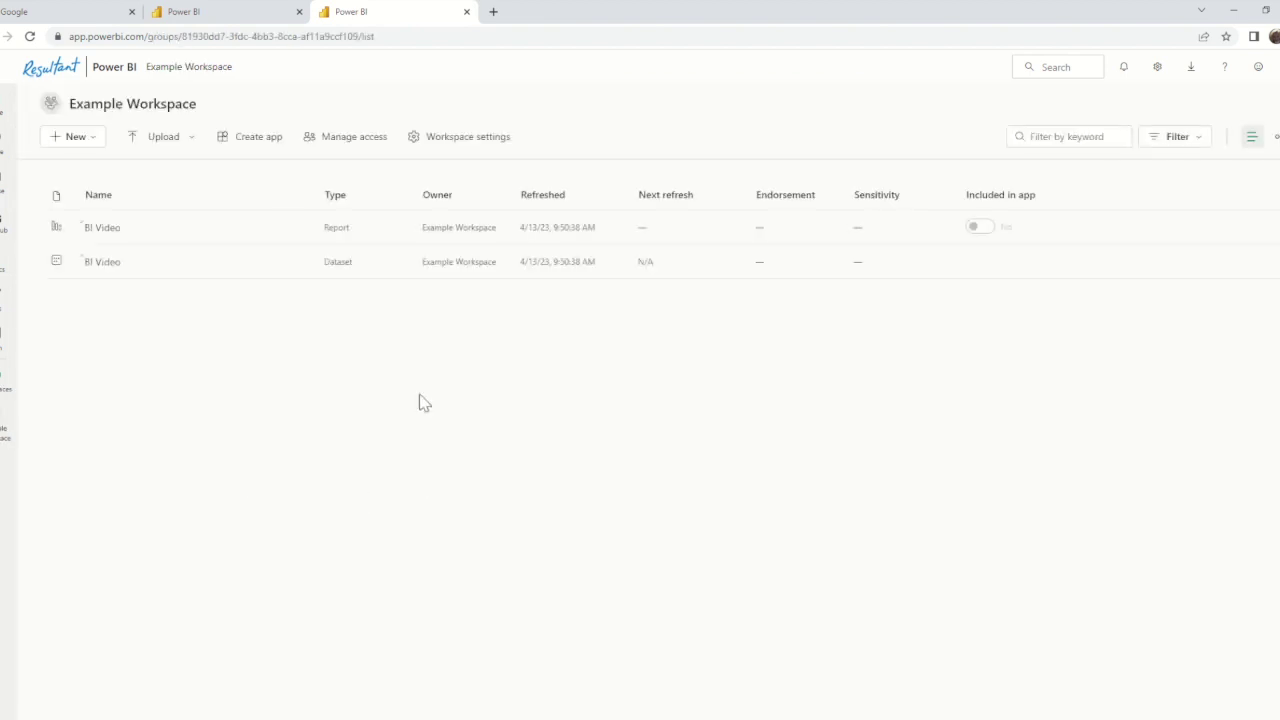
{"action": "left_click", "coordinate": [119, 232]}
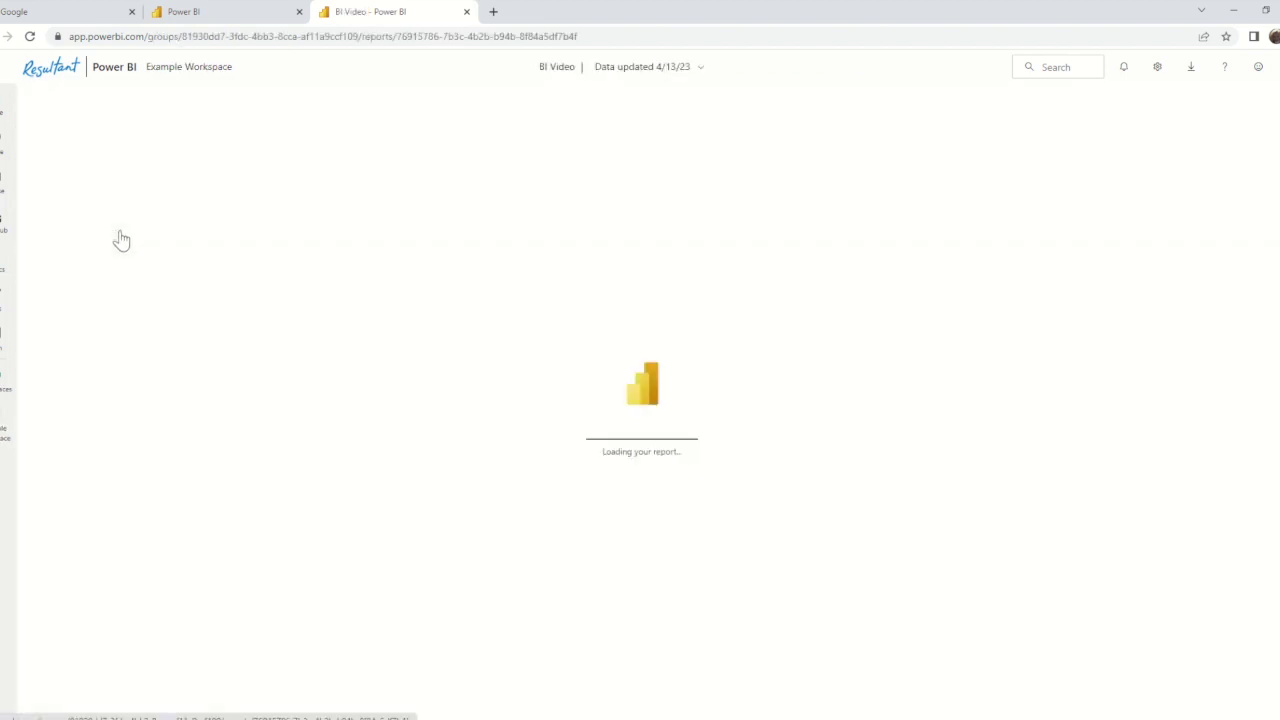